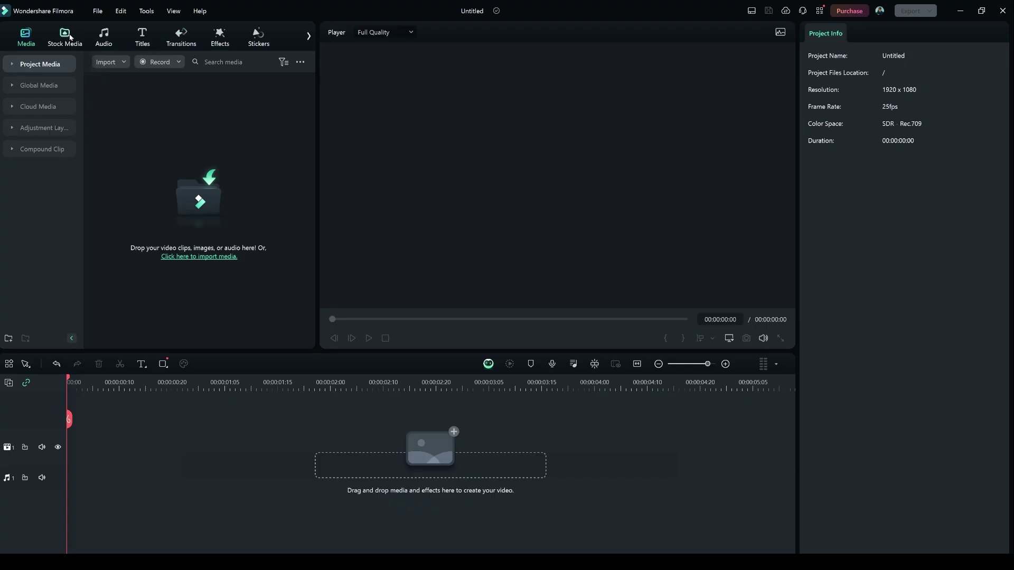
Search stock media for 'apple vision pro' and add the headset GIF to video track 1.
click(65, 34)
text(apple )
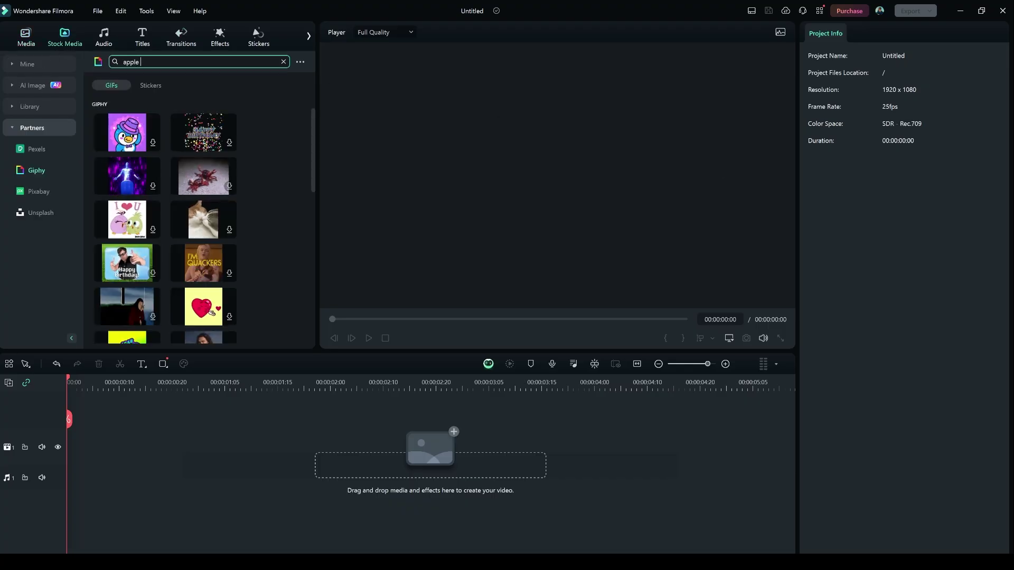
text(vision pro)
key(Return)
click(203, 158)
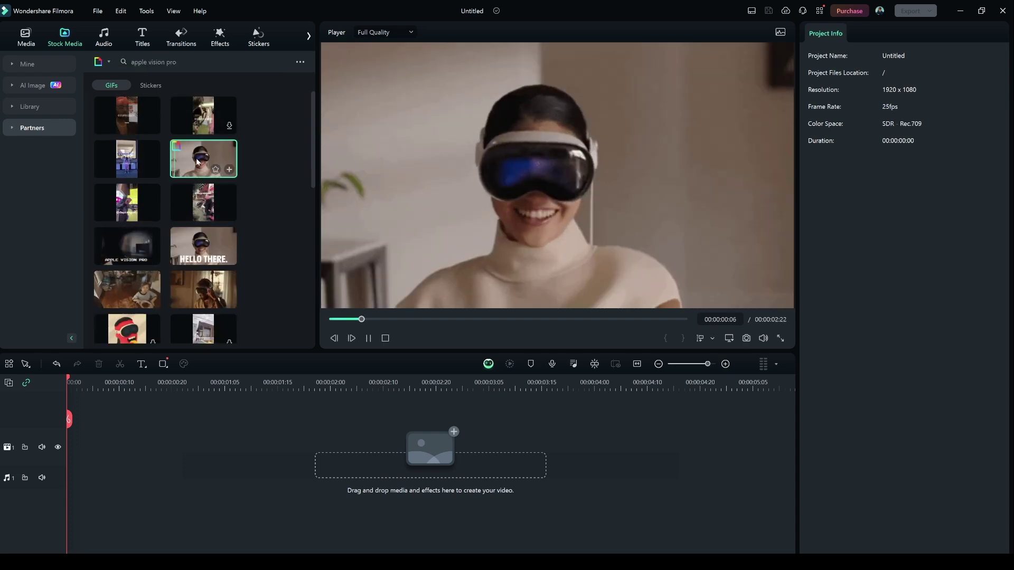
drag(203, 158, 63, 465)
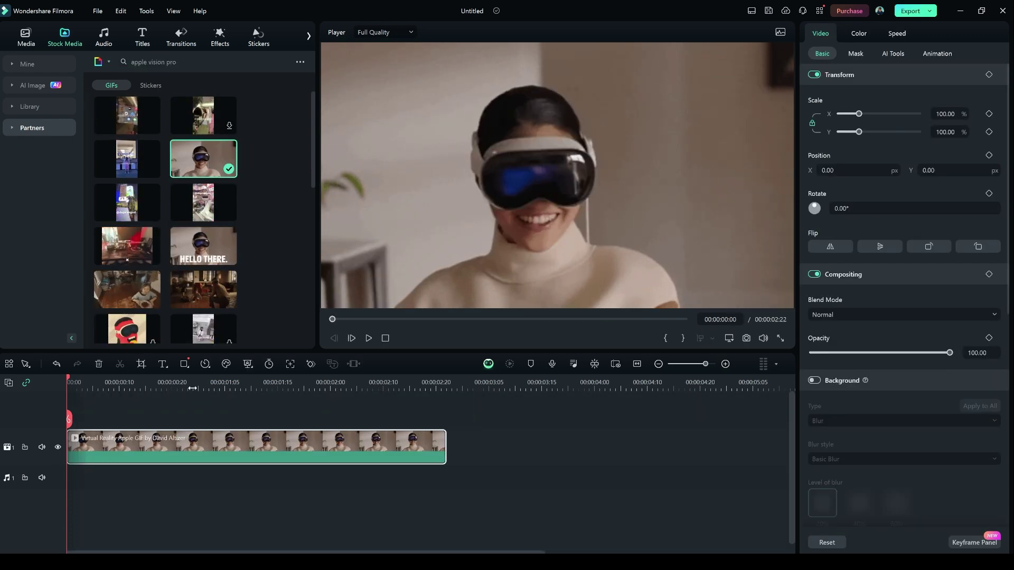
drag(257, 300, 152, 219)
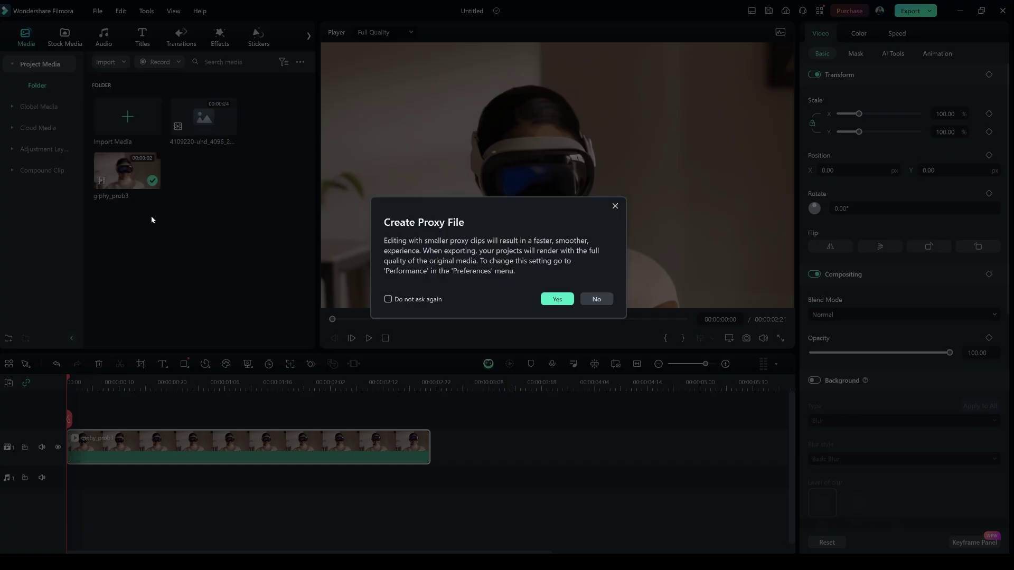
click(557, 299)
Append the room video after the GIF and put the TV icon image on a new track above it.
drag(203, 119, 443, 446)
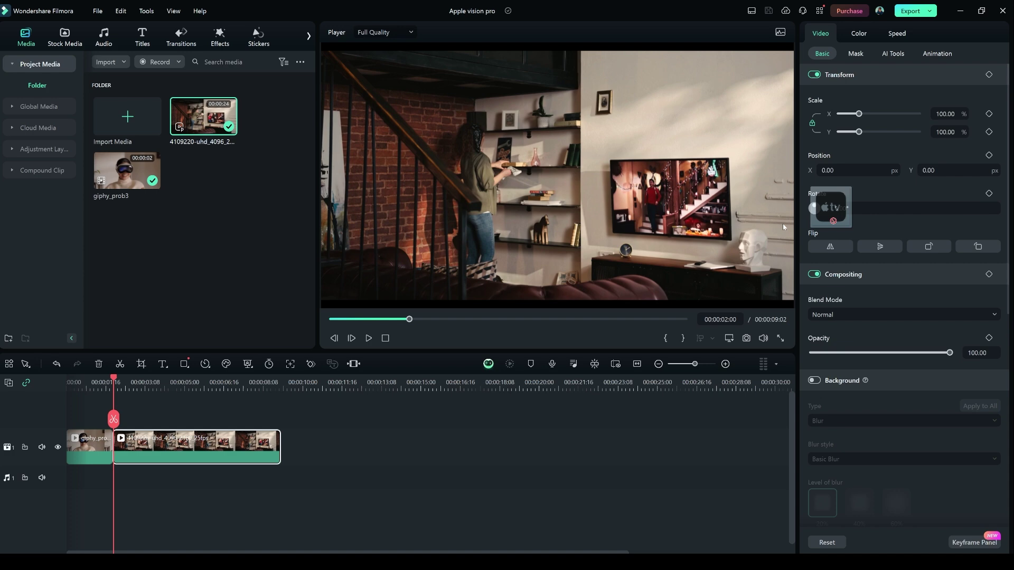
drag(310, 275, 229, 241)
drag(209, 140, 252, 454)
click(227, 380)
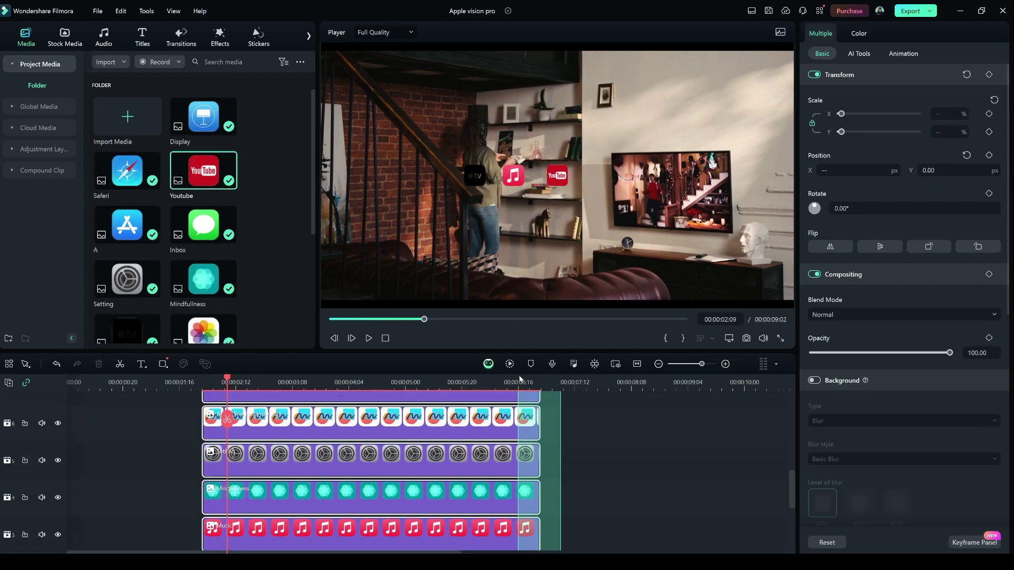
Add the Daco_936440 grid image to track 2, scaled to 50% with Position Y -43.
scroll(520, 378, up, 10)
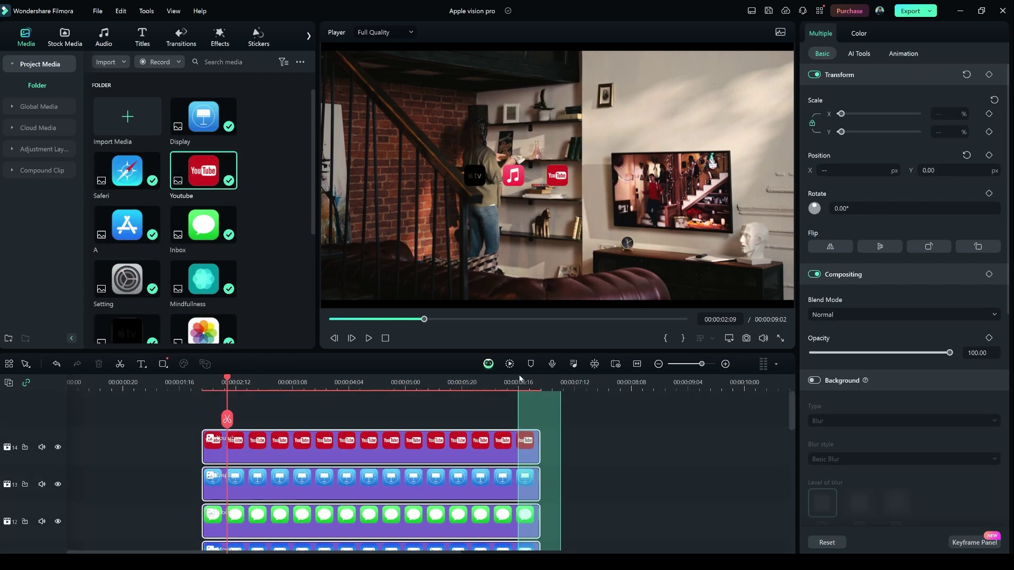
click(530, 442)
scroll(596, 508, down, 10)
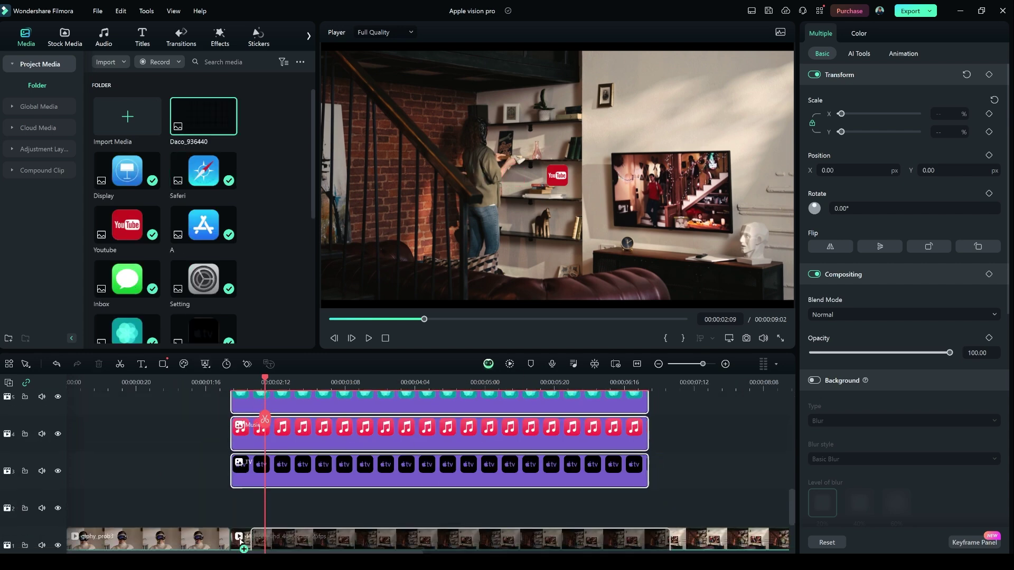
drag(238, 536, 231, 508)
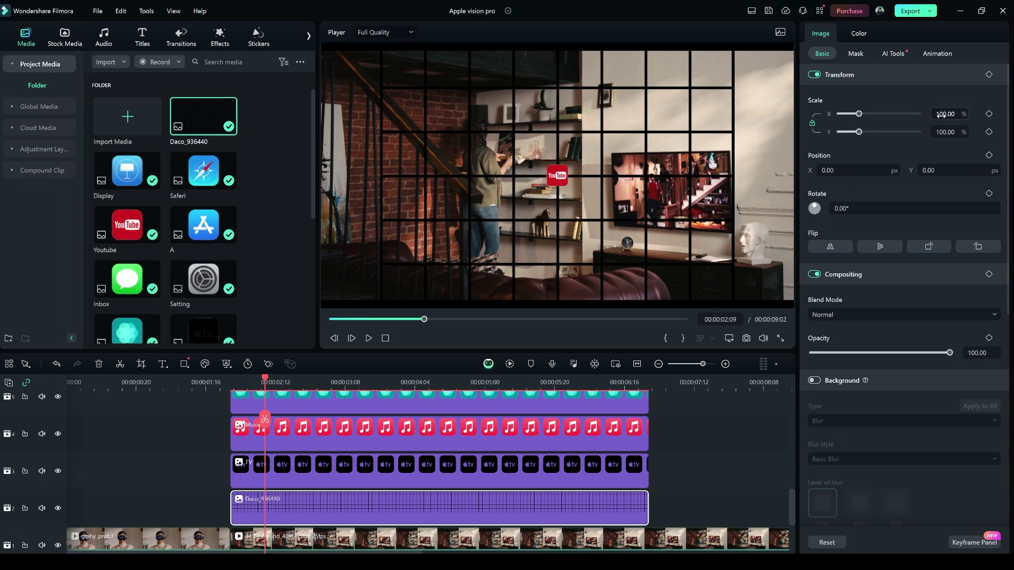
drag(944, 115, 919, 114)
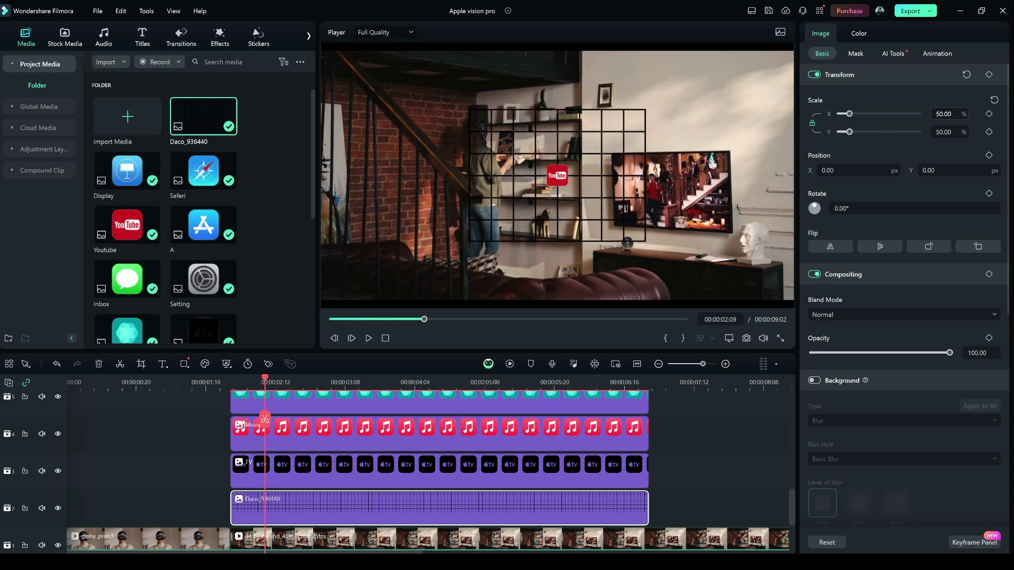
drag(930, 170, 907, 170)
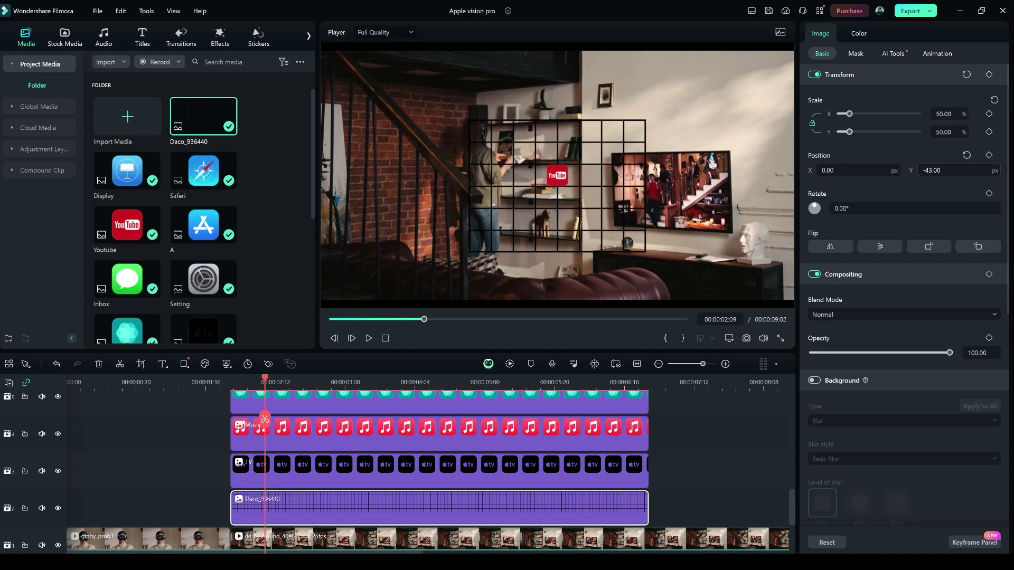
scroll(554, 174, up, 4)
click(560, 470)
Shift the TV, Music and next icon clips along X into their grid cells.
drag(828, 171, 899, 170)
click(560, 434)
click(417, 404)
scroll(417, 422, up, 2)
click(417, 409)
drag(828, 170, 994, 171)
click(417, 458)
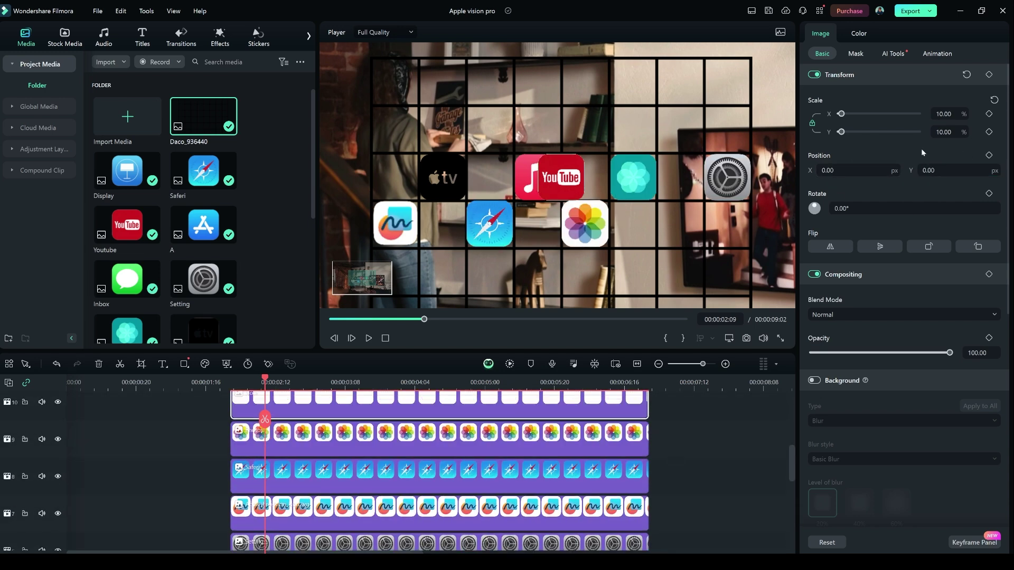
click(417, 423)
drag(828, 171, 700, 170)
Position the remaining icon clips in the grid rows and fine-tune the TV icon's X.
scroll(439, 449, up, 3)
click(560, 444)
click(673, 464)
scroll(557, 175, down, 4)
click(559, 407)
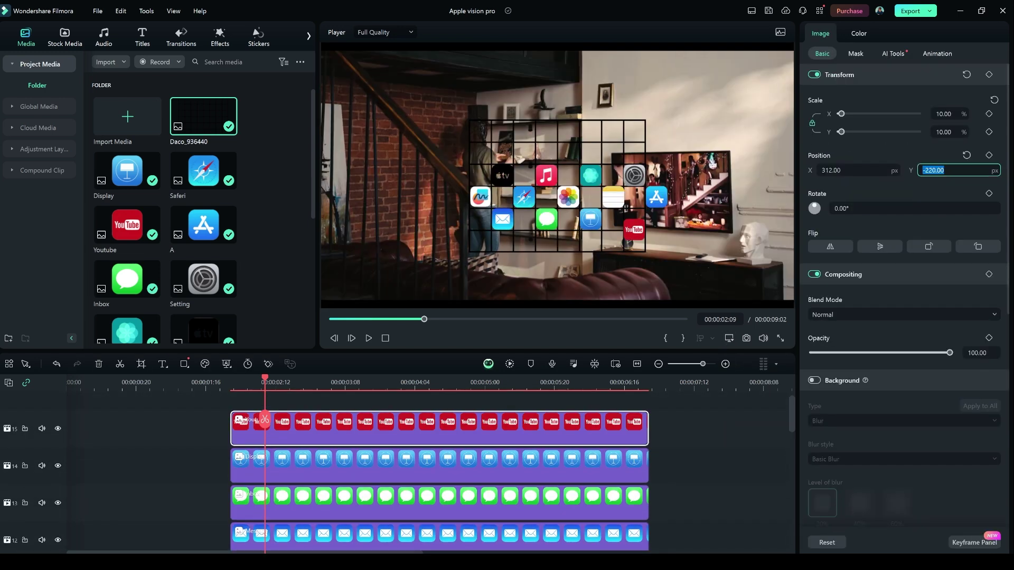
scroll(560, 459, down, 10)
click(560, 487)
drag(929, 171, 951, 171)
Delete the Daco_936440 grid clip and stretch all icon clips to the video's end.
click(543, 530)
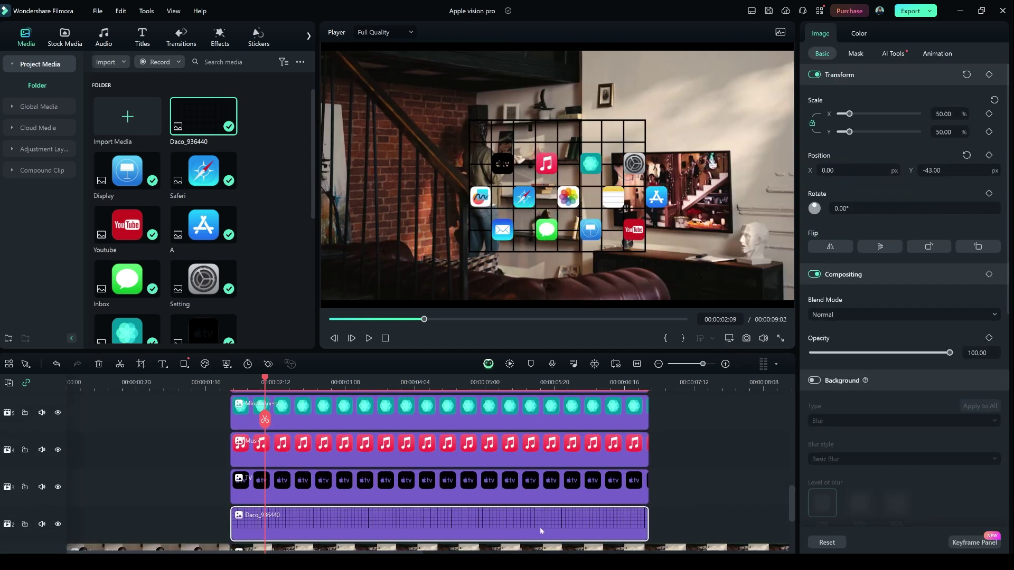
key(Delete)
scroll(539, 529, down, 1)
drag(462, 507, 442, 367)
scroll(578, 464, down, 8)
drag(570, 440, 686, 387)
click(714, 473)
Merge the selected icon clips into a compound clip named 'Apple Applications' and move it to track 2.
right_click(673, 421)
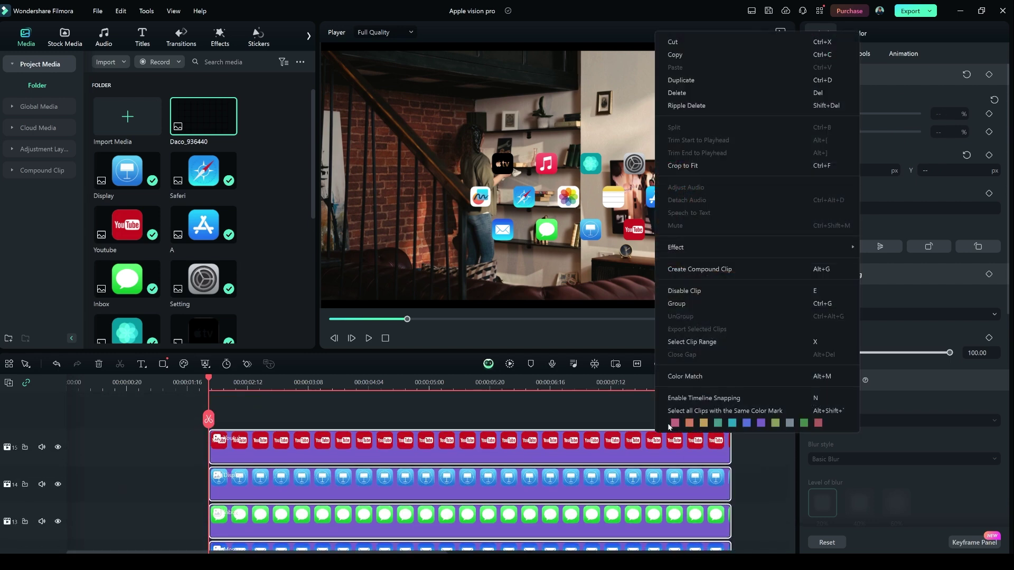
click(708, 271)
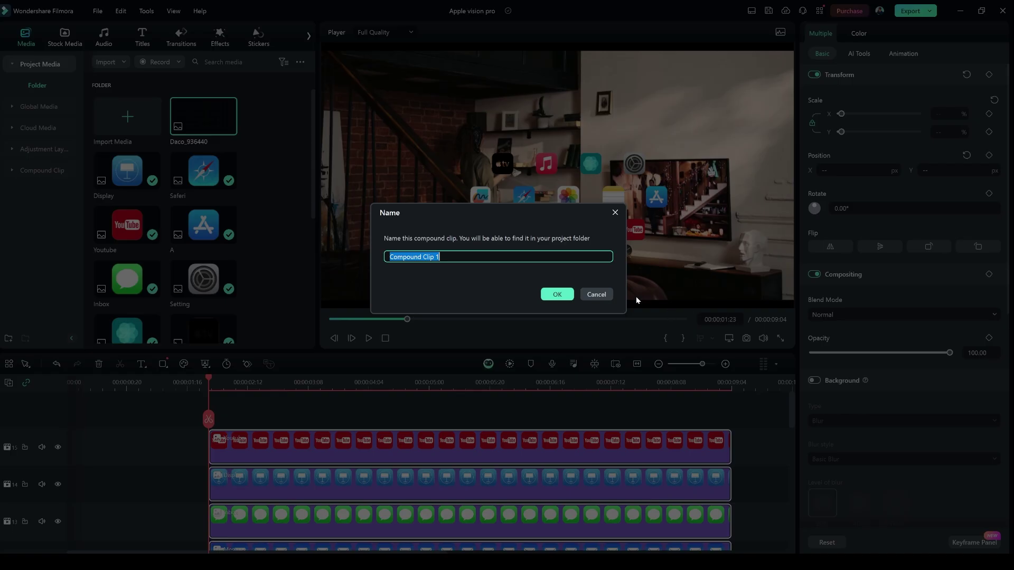
text(Apple Applications)
key(Return)
drag(324, 444, 317, 474)
Turn on Motion Tracking for the room video from the AI tools.
click(512, 426)
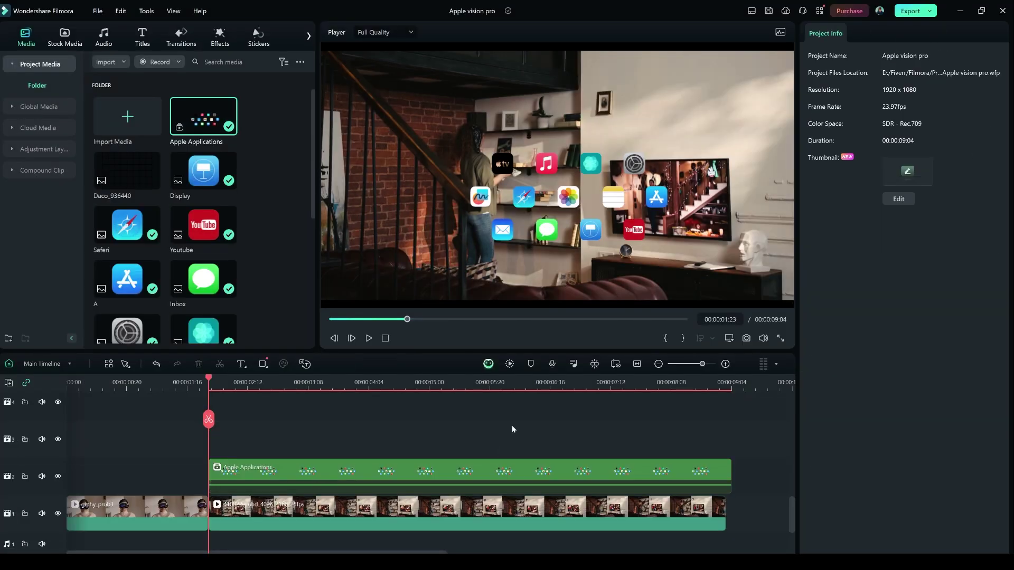
click(510, 511)
click(893, 55)
click(813, 408)
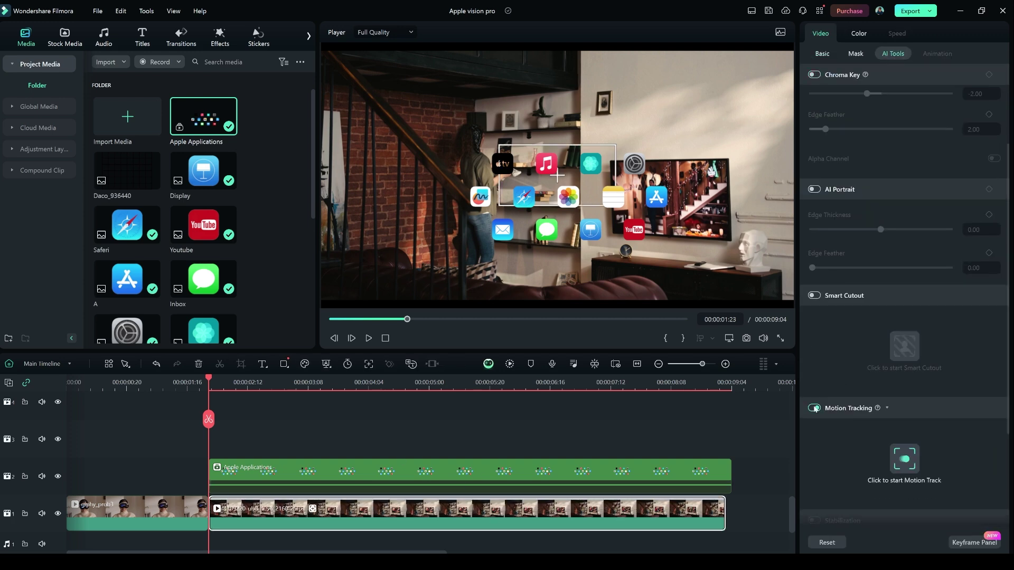
Hide track 2, track the wall clock, and lift Apple Applications to track 3.
click(486, 474)
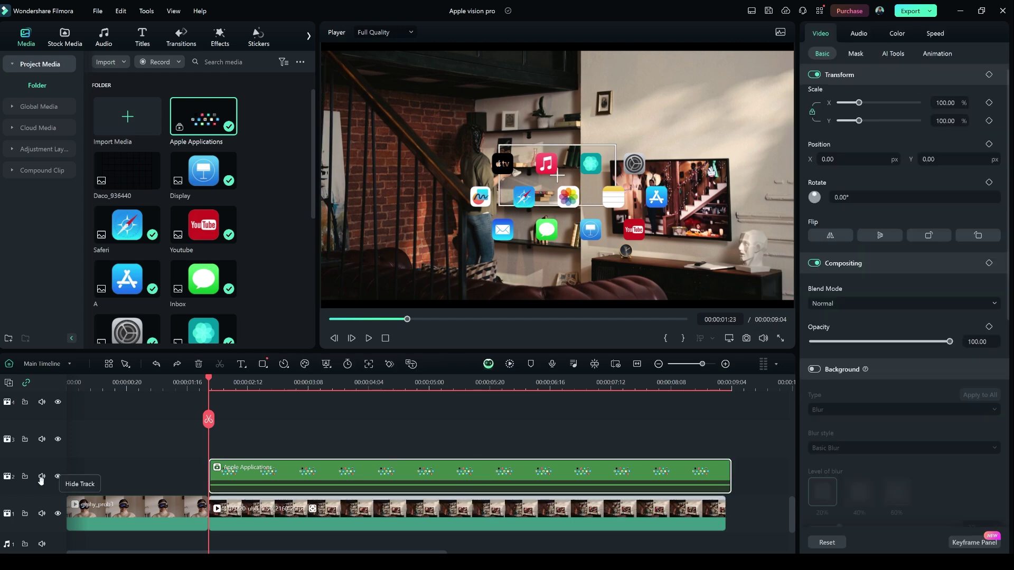
click(58, 478)
click(359, 511)
drag(557, 175, 625, 249)
click(903, 458)
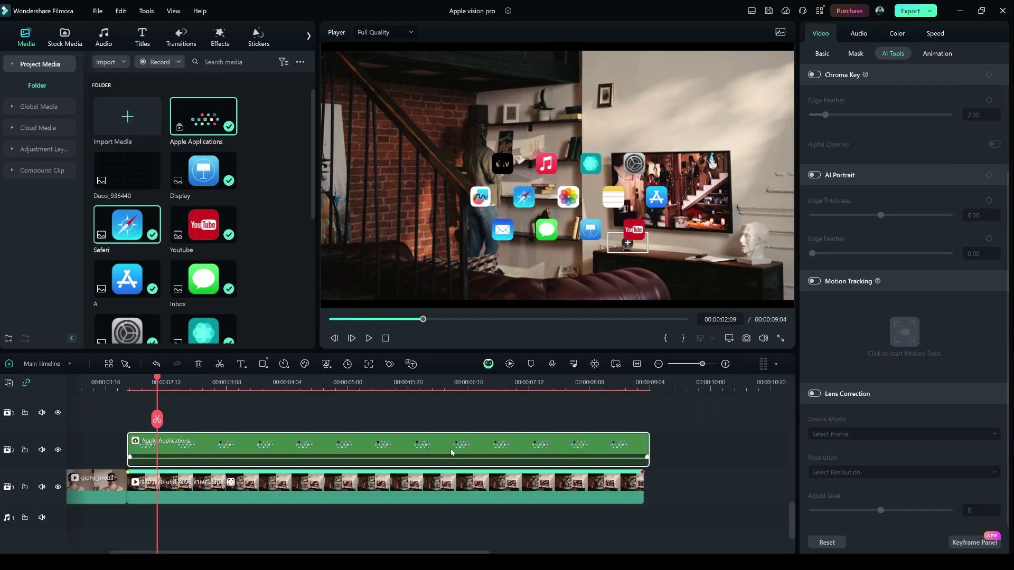
drag(445, 453, 442, 430)
Place a green Solid Color clip behind the icons and capture the frame as a JPG Snapshot.
click(371, 455)
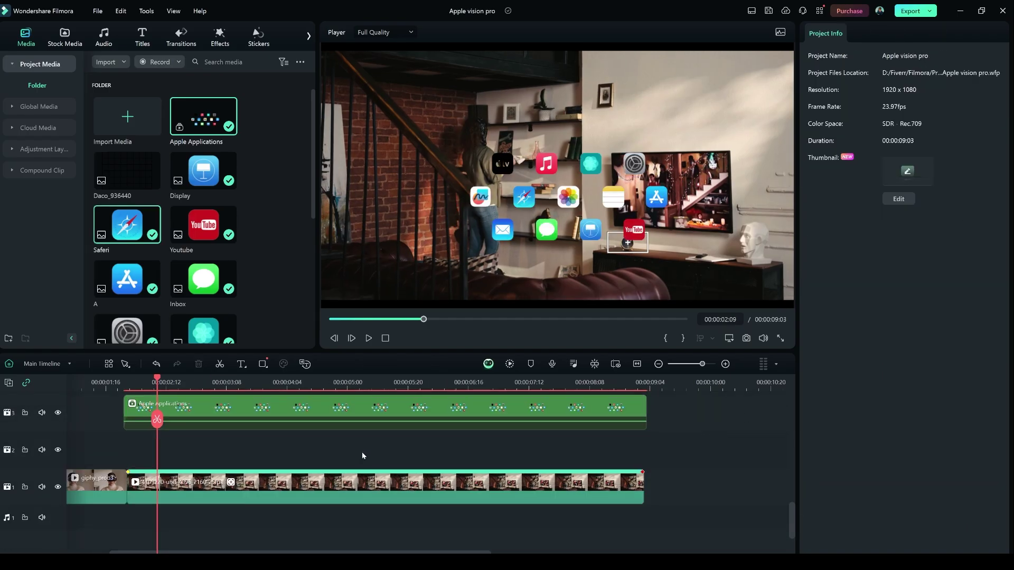
click(64, 37)
click(30, 106)
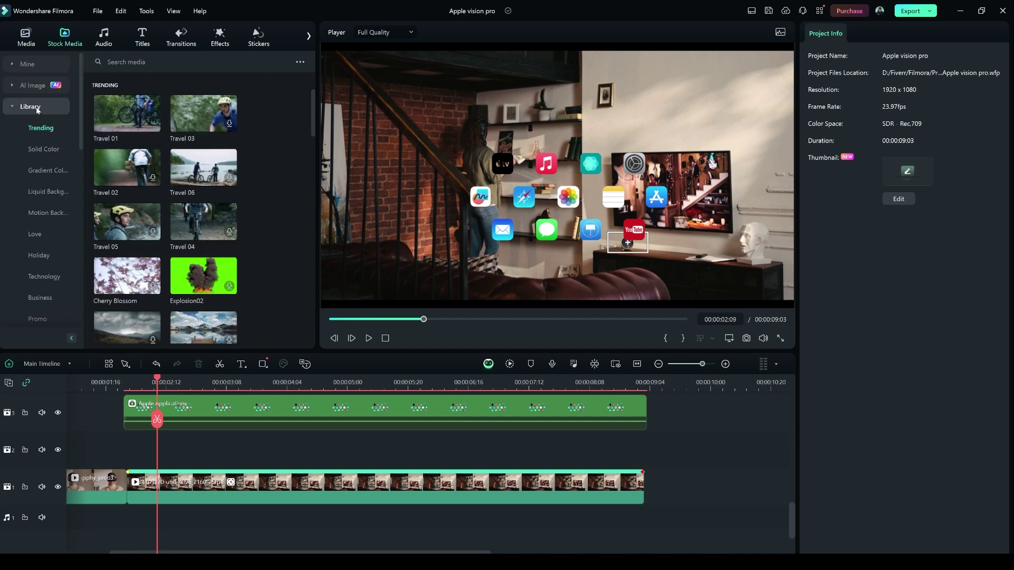
click(36, 157)
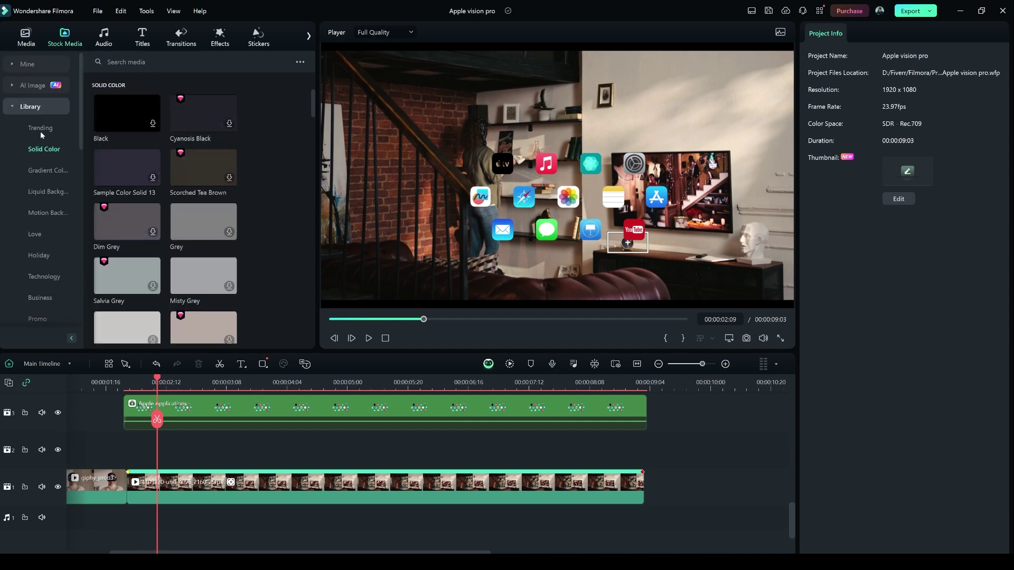
scroll(119, 122, down, 10)
drag(127, 335, 144, 450)
click(746, 339)
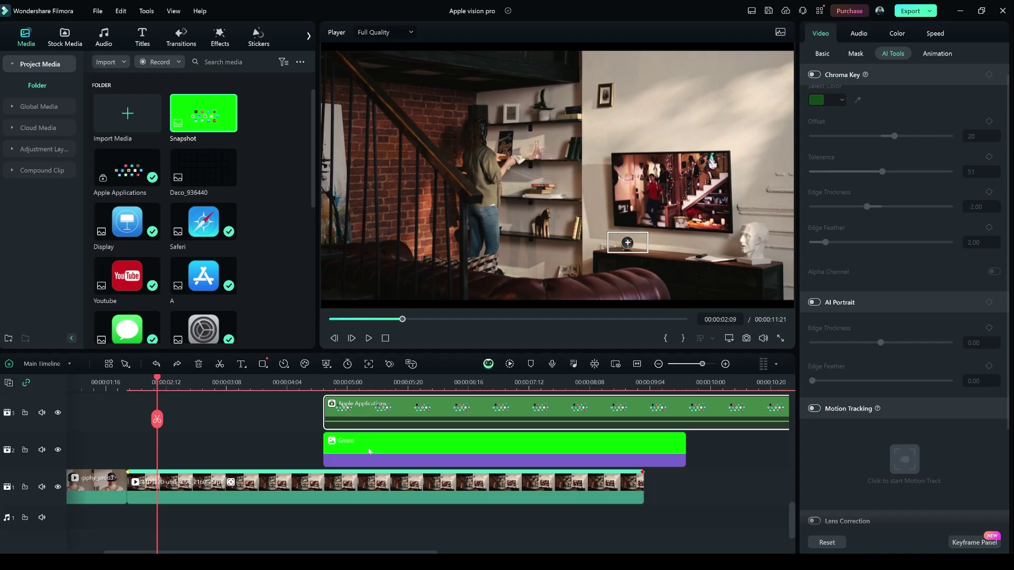
ctrl+click(369, 451)
Replace the icon clips with the extended Snapshot on track 2, keying out green (offset -47, edge 0).
key(Delete)
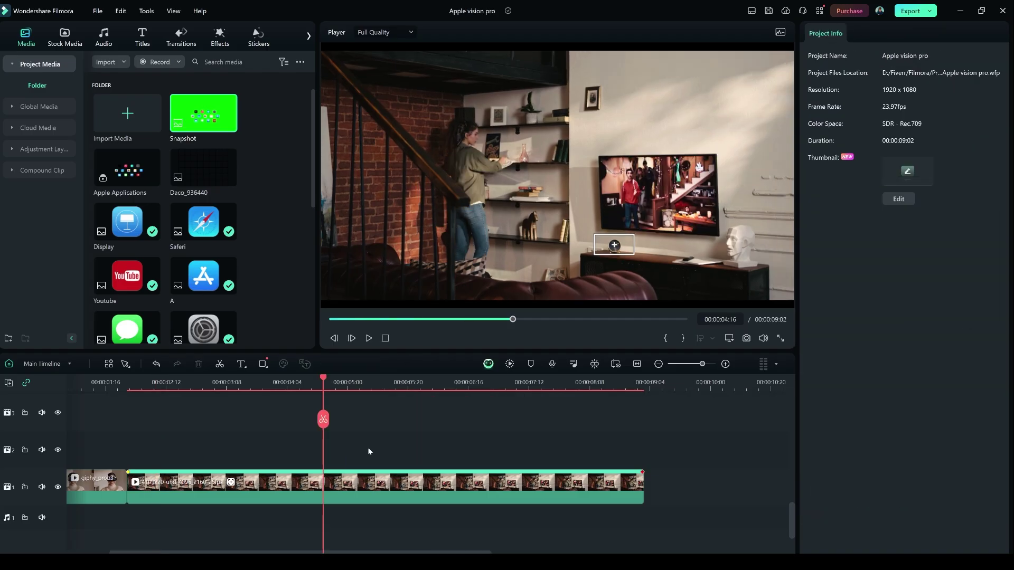
drag(217, 188, 136, 461)
drag(487, 443, 643, 449)
click(815, 173)
drag(894, 250, 866, 253)
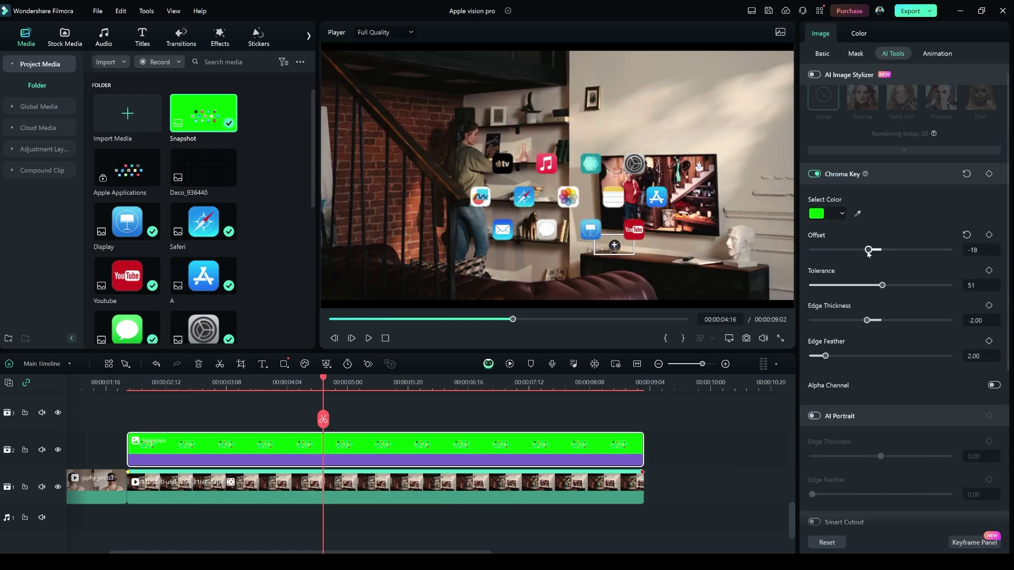
drag(868, 321, 880, 320)
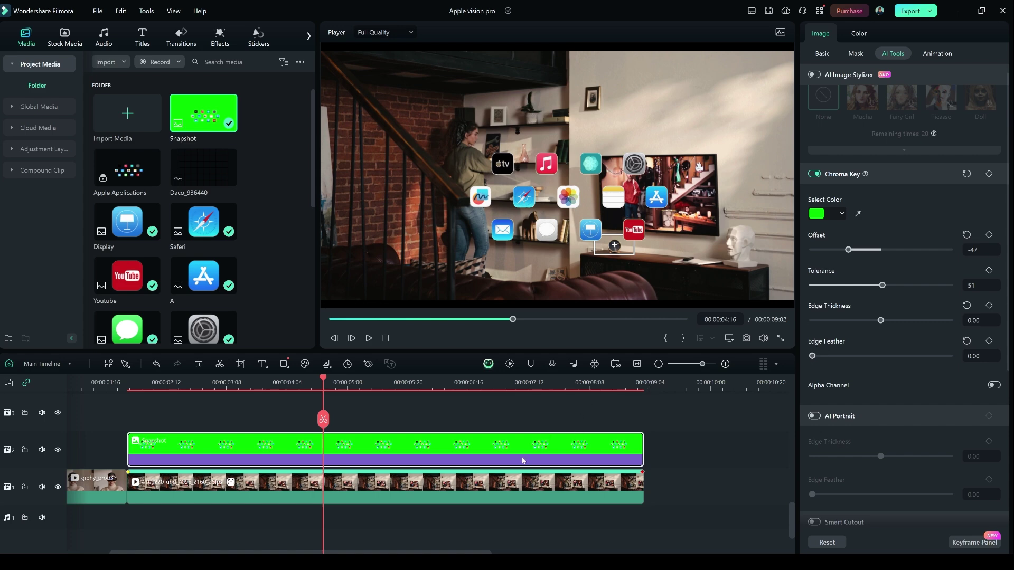
Select the room video and open its Motion Tracking Link Element list.
click(474, 480)
scroll(843, 492, down, 3)
click(840, 440)
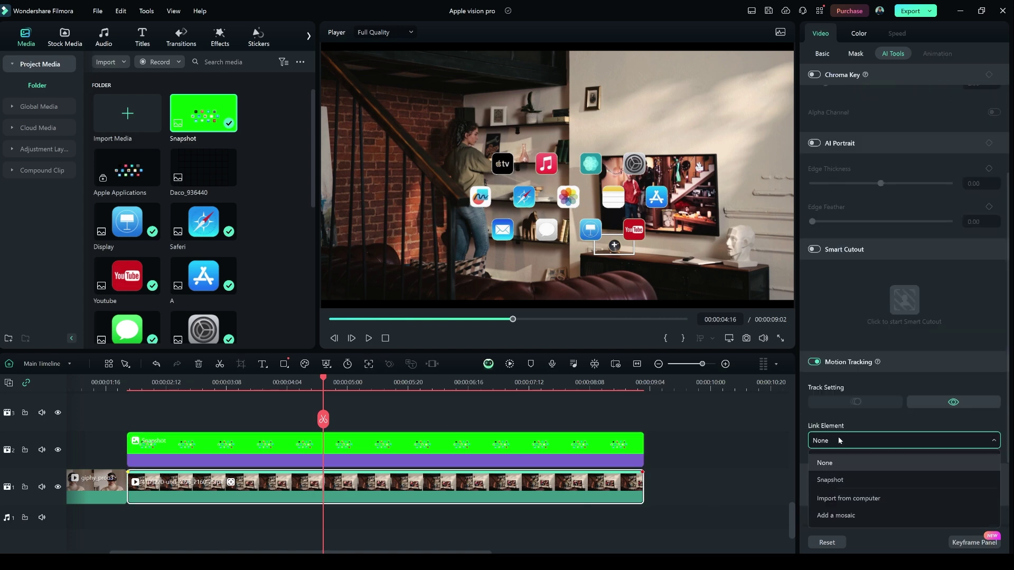
Link the Snapshot to the motion track, enlarge it to 89.20%, and move it to track 3.
click(831, 480)
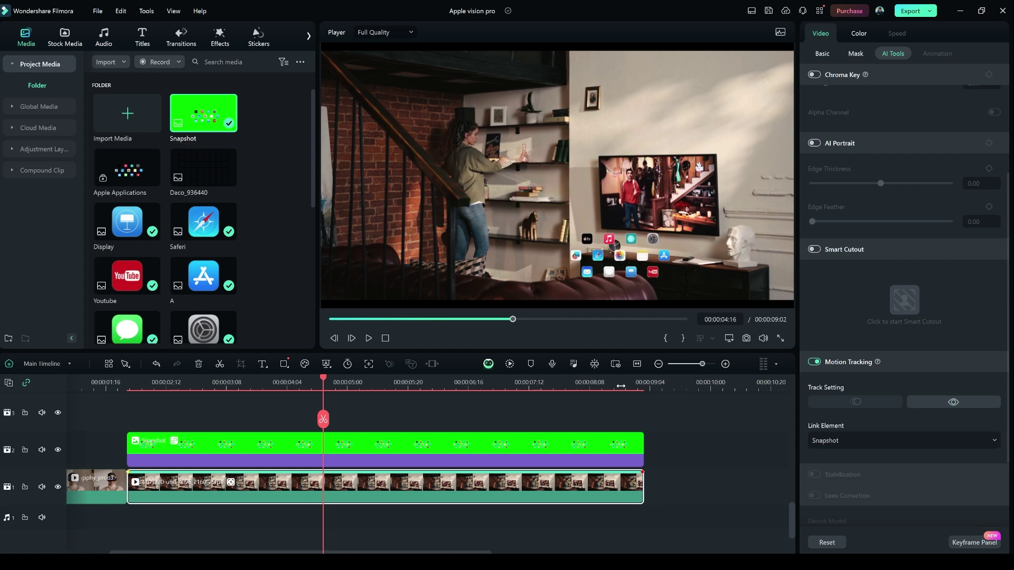
click(499, 450)
drag(724, 185, 809, 139)
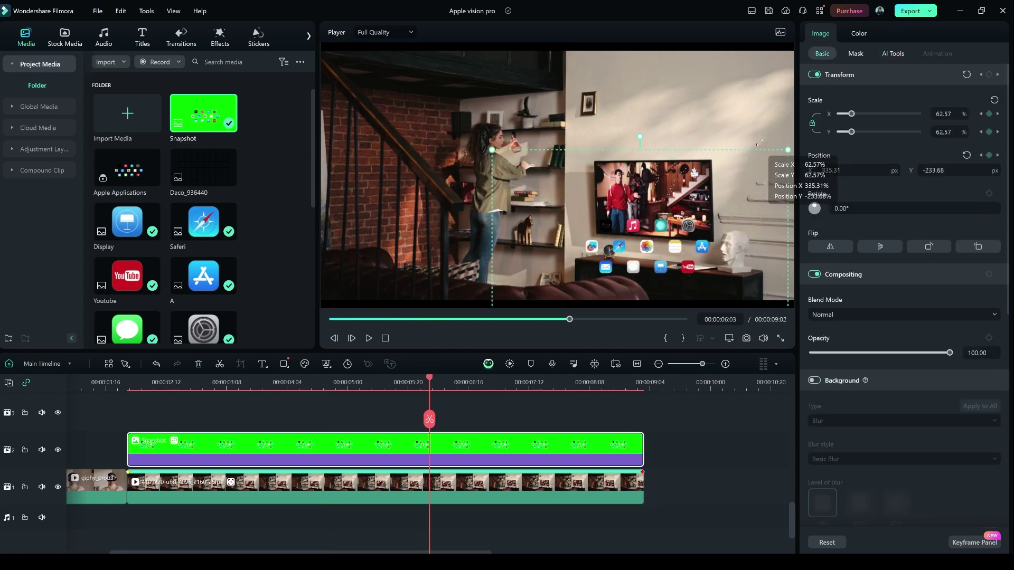
drag(656, 217, 537, 172)
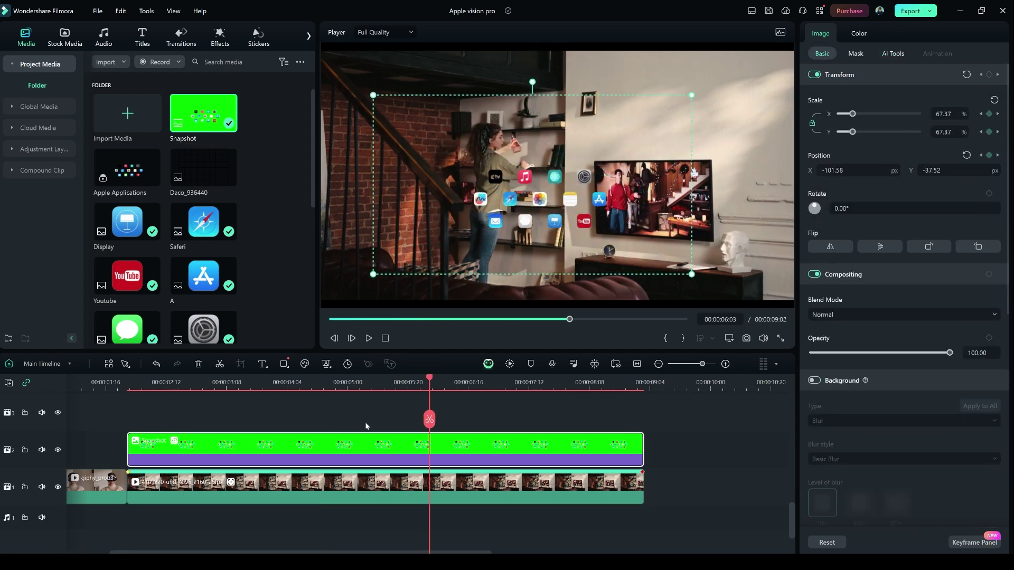
click(368, 340)
click(495, 438)
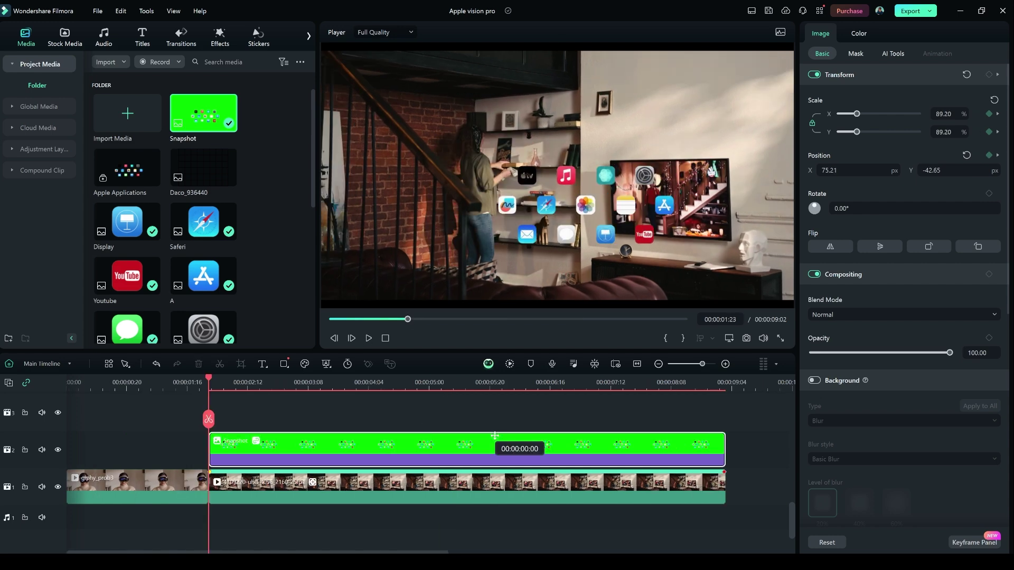
drag(495, 436, 494, 427)
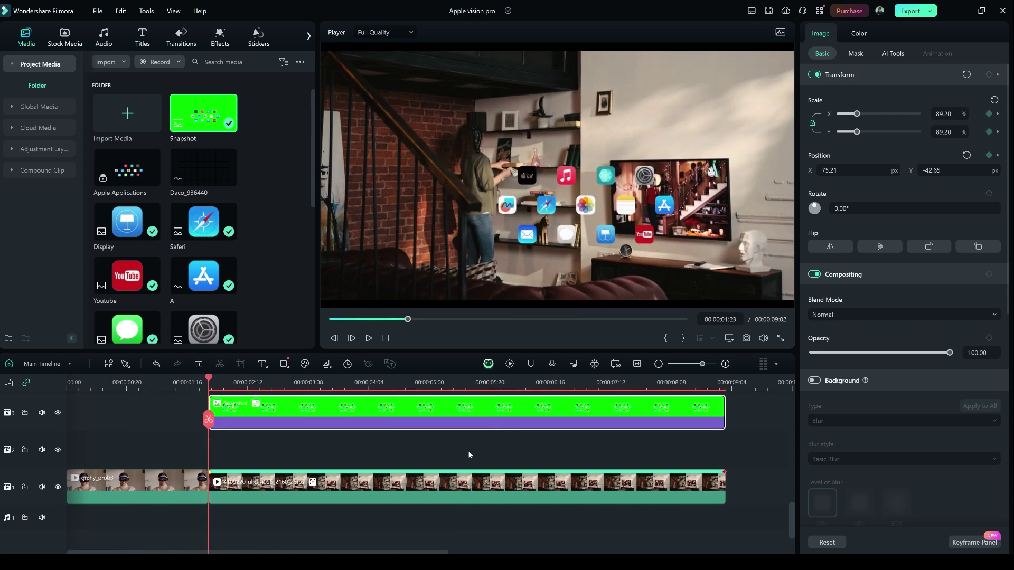
Paste a copy of the room video and move it to the start of track 2.
click(439, 480)
click(745, 458)
key(ctrl+v)
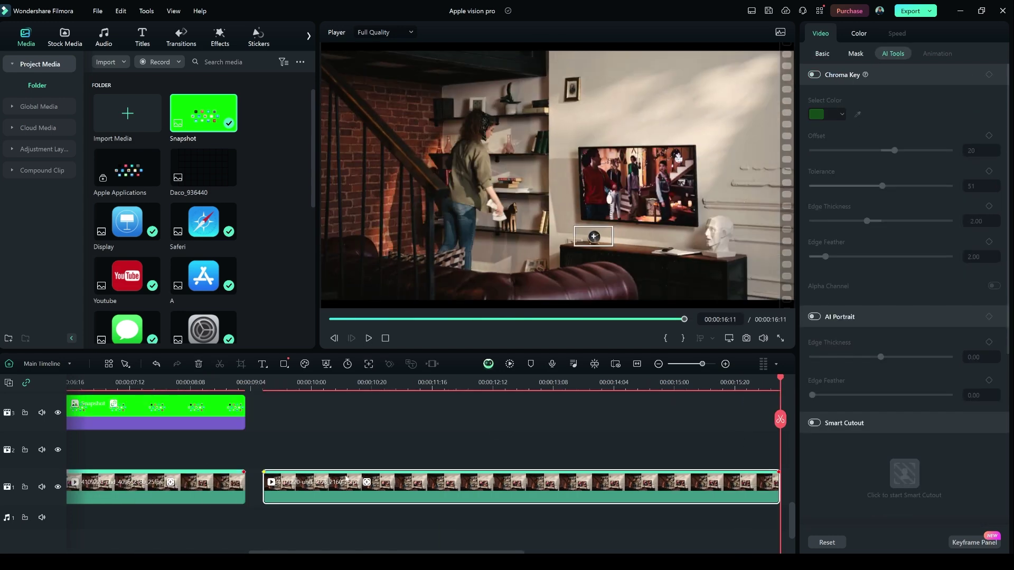
drag(334, 477, 236, 452)
Enable Motion Tracking on the video copy and track a small box at the room's left.
click(381, 379)
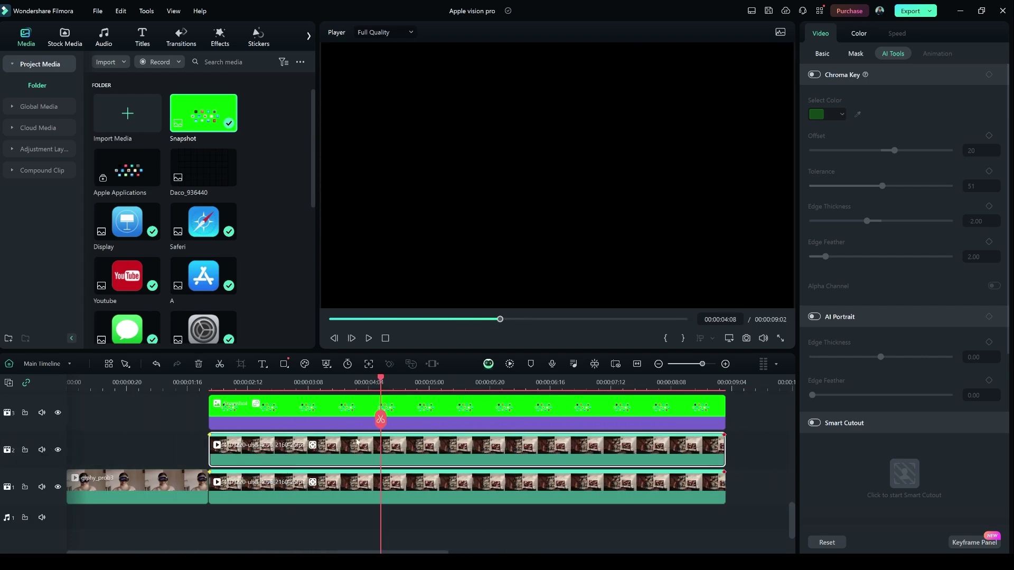
scroll(898, 370, down, 3)
click(816, 375)
drag(558, 176, 710, 241)
click(316, 453)
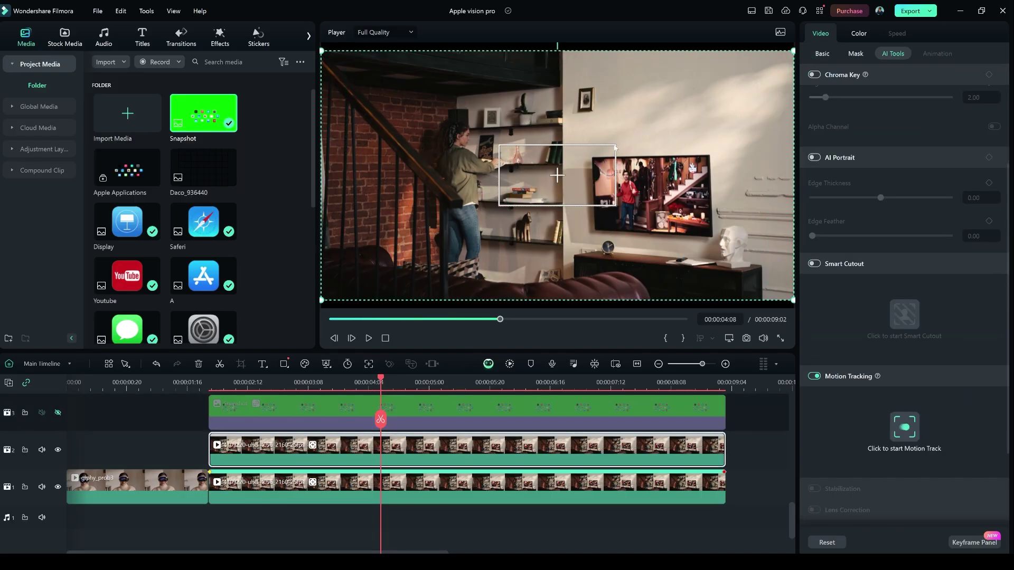
drag(557, 176, 388, 217)
drag(446, 187, 406, 208)
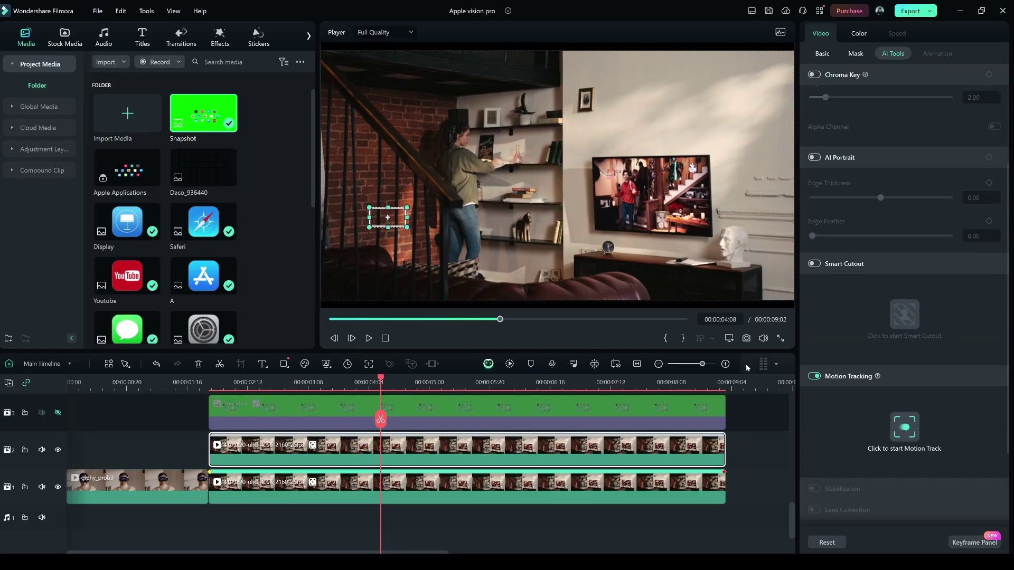
drag(381, 377, 211, 376)
click(936, 435)
click(596, 288)
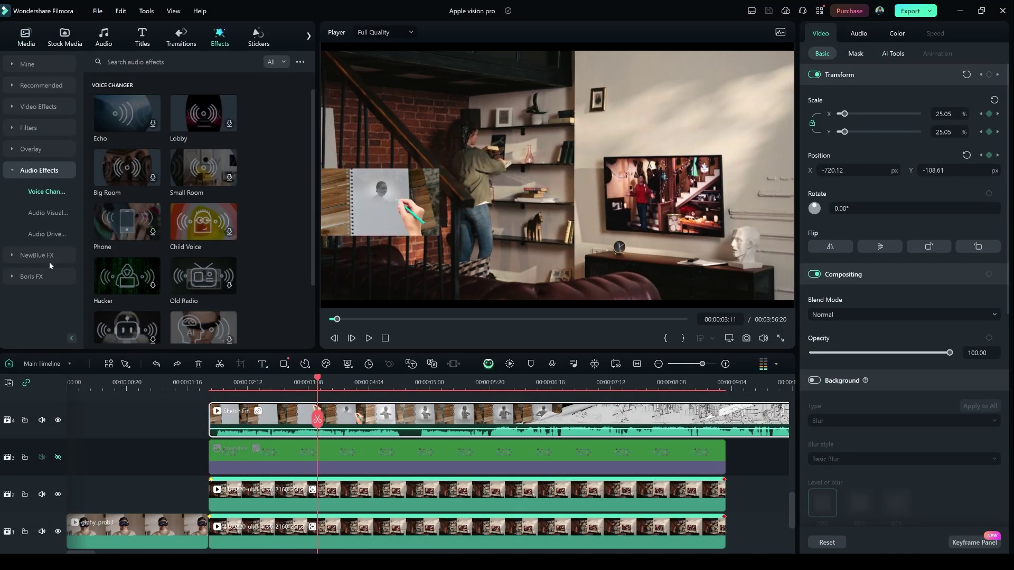
Apply BCC Cast Shadow from Boris FX Stylize to the sketch clip.
click(32, 276)
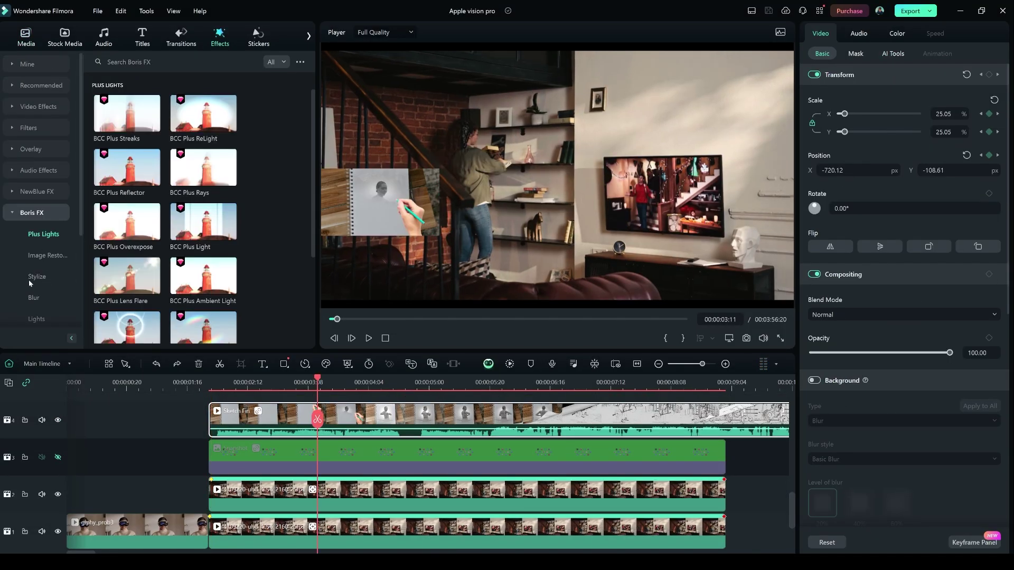
click(30, 279)
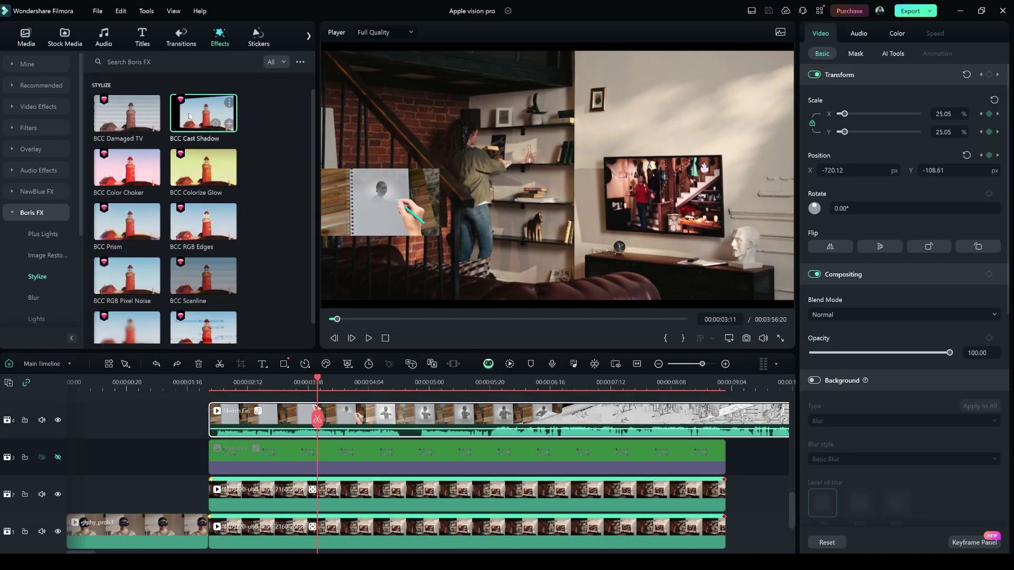
mouse_move(190, 116)
mouse_down()
mouse_move(248, 384)
mouse_move(228, 435)
mouse_up()
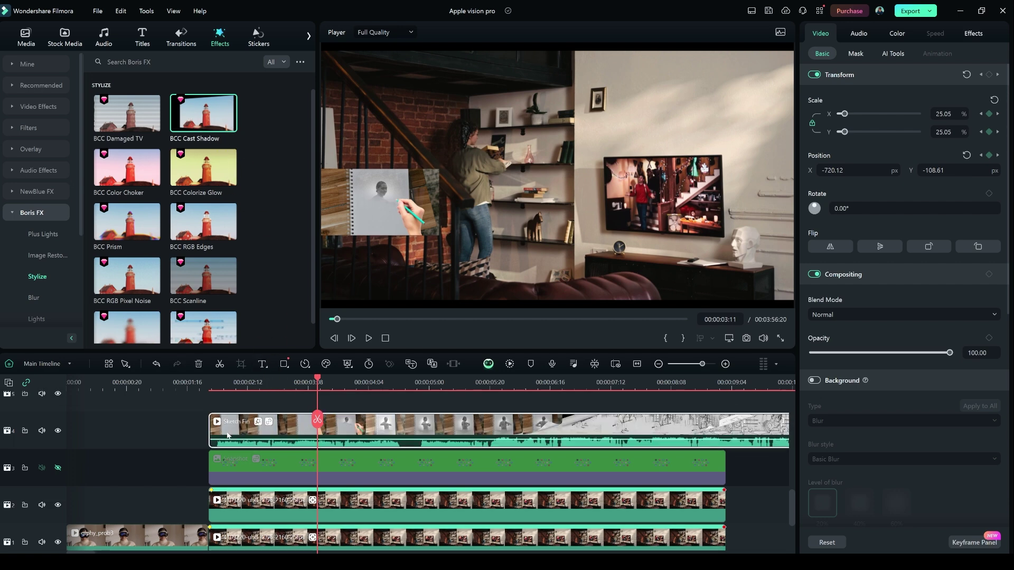
Set the Cast Shadow Image Plane to Rotate Y 33.70 and Position Z 63.80.
click(972, 33)
click(829, 279)
drag(882, 479, 887, 479)
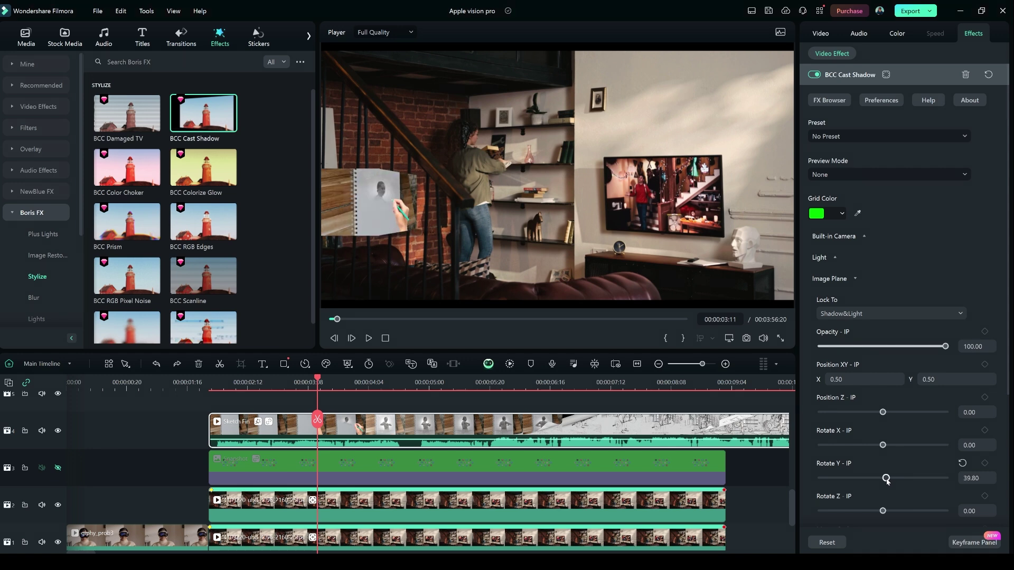
drag(887, 480, 885, 478)
drag(882, 412, 885, 414)
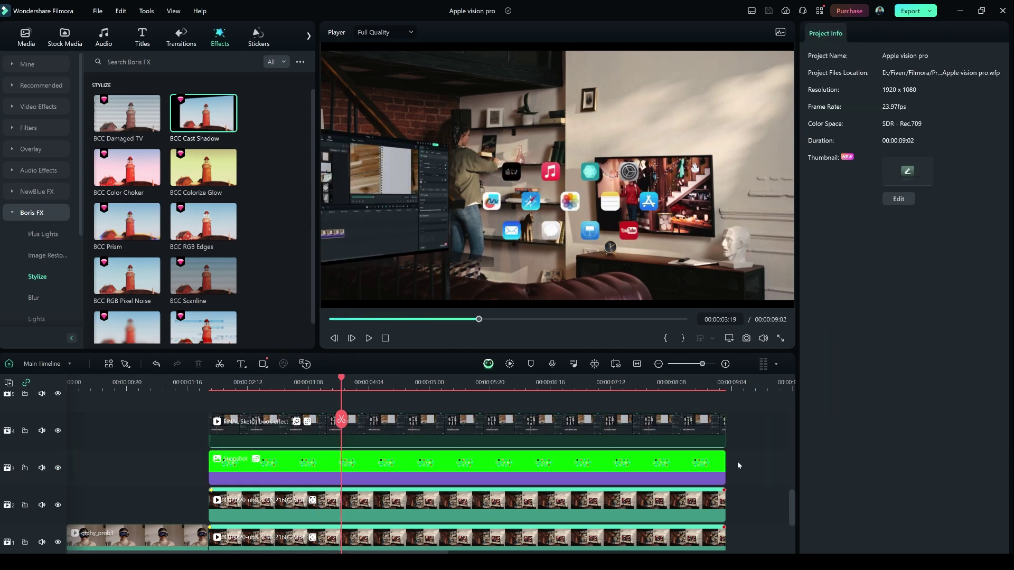
Move the Snapshot clip up one track and select the video copy on track 2.
click(422, 462)
drag(422, 462, 425, 430)
click(348, 501)
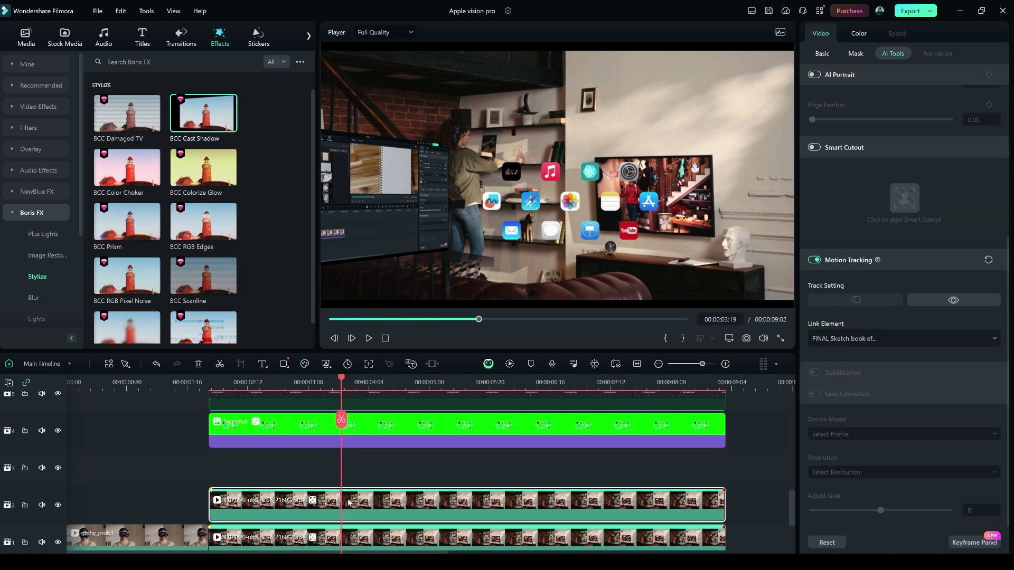
Paste a third room-video copy onto track 3 at the clips' start, then raise the upper clips one track.
click(739, 464)
key(ctrl+v)
drag(371, 498, 273, 478)
click(151, 382)
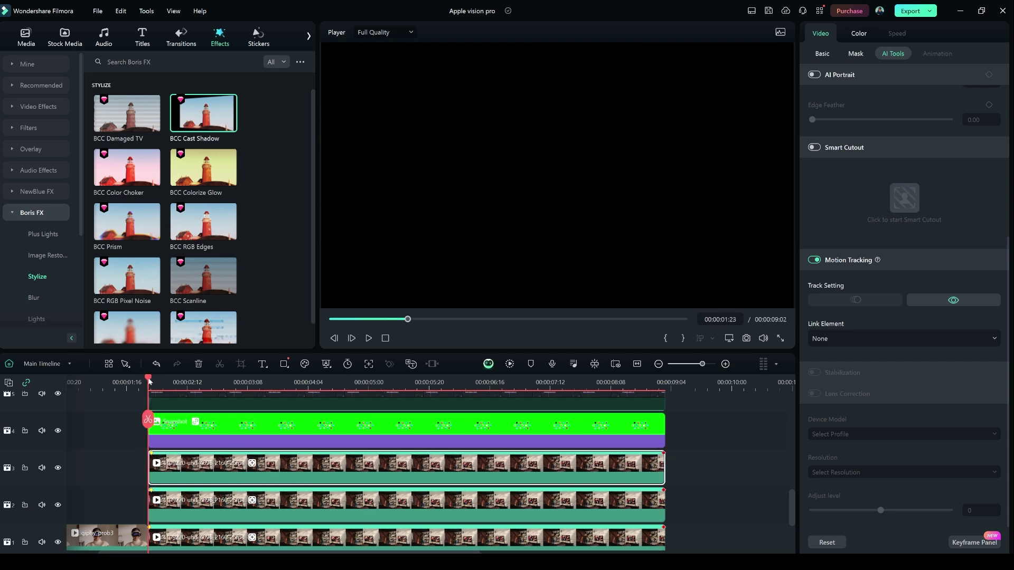
drag(684, 450, 622, 418)
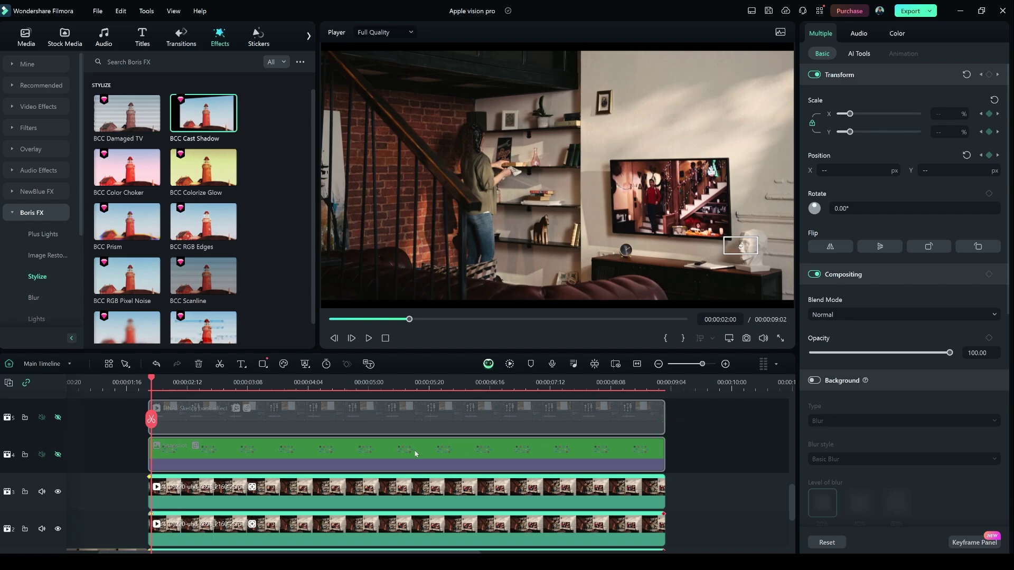
drag(402, 442, 401, 427)
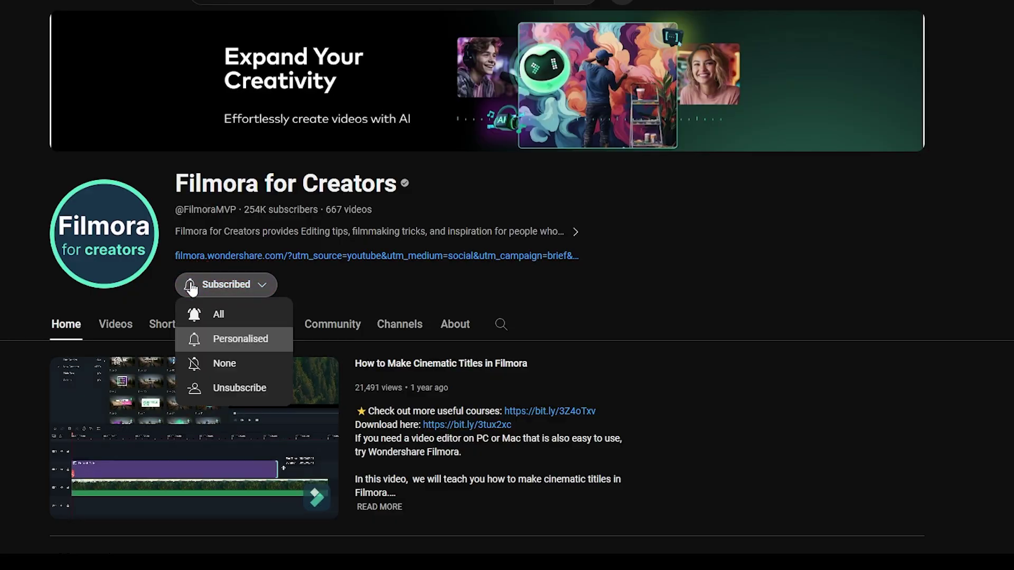
Go to filmora.wondershare.com in Chrome's address bar.
click(219, 315)
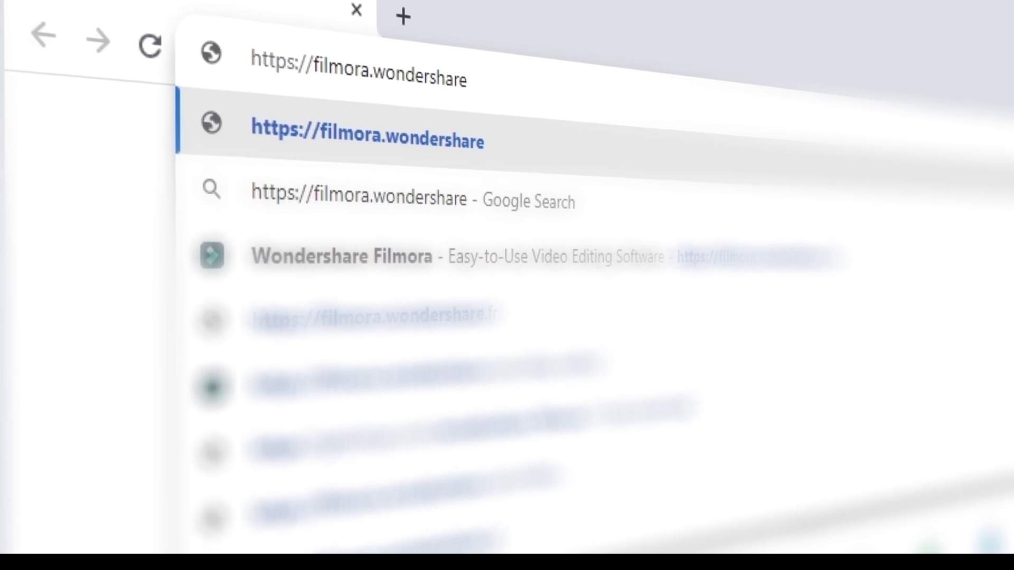
text(.com)
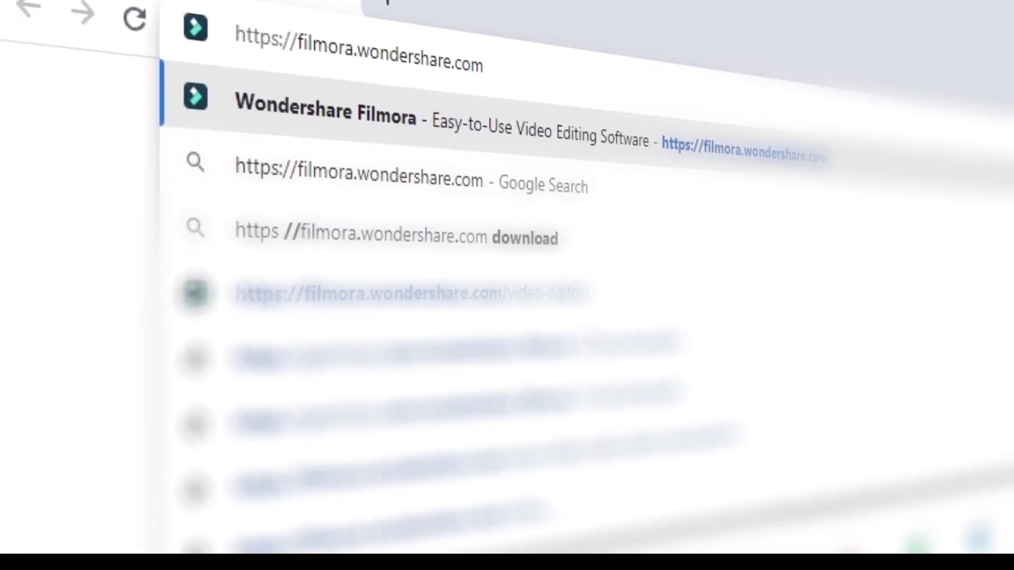
key(Return)
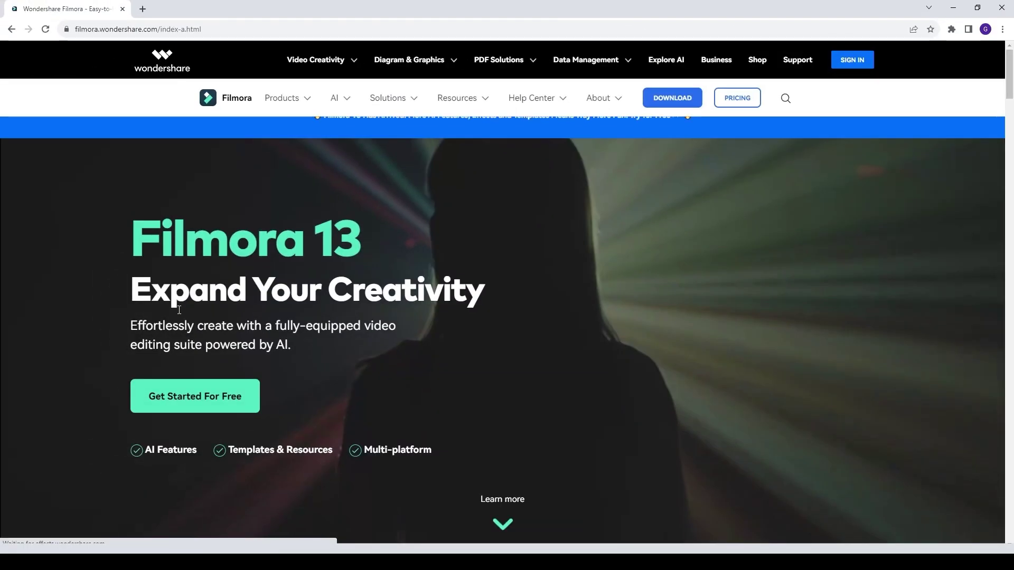